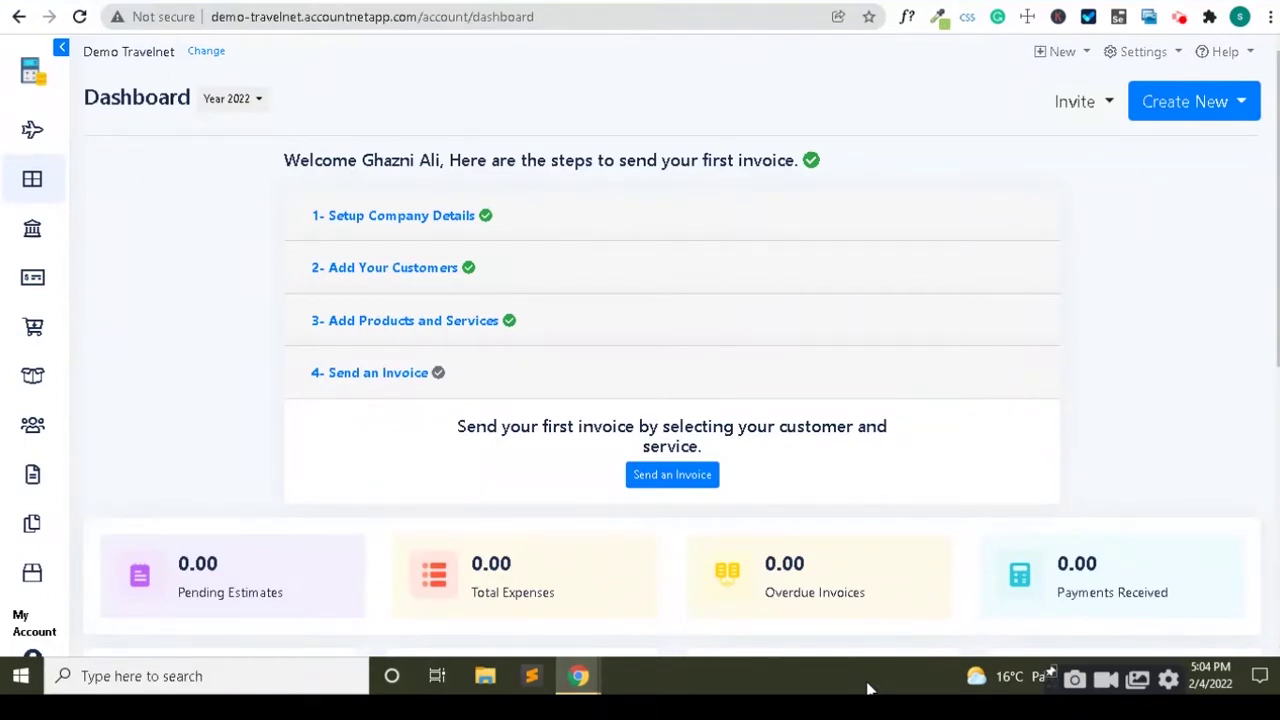
Show the All Folders list under TravelNet, view folder 1000, then return to the list.
{"action": "scroll", "coordinate": [880, 497], "scroll_direction": "down", "scroll_amount": 2}
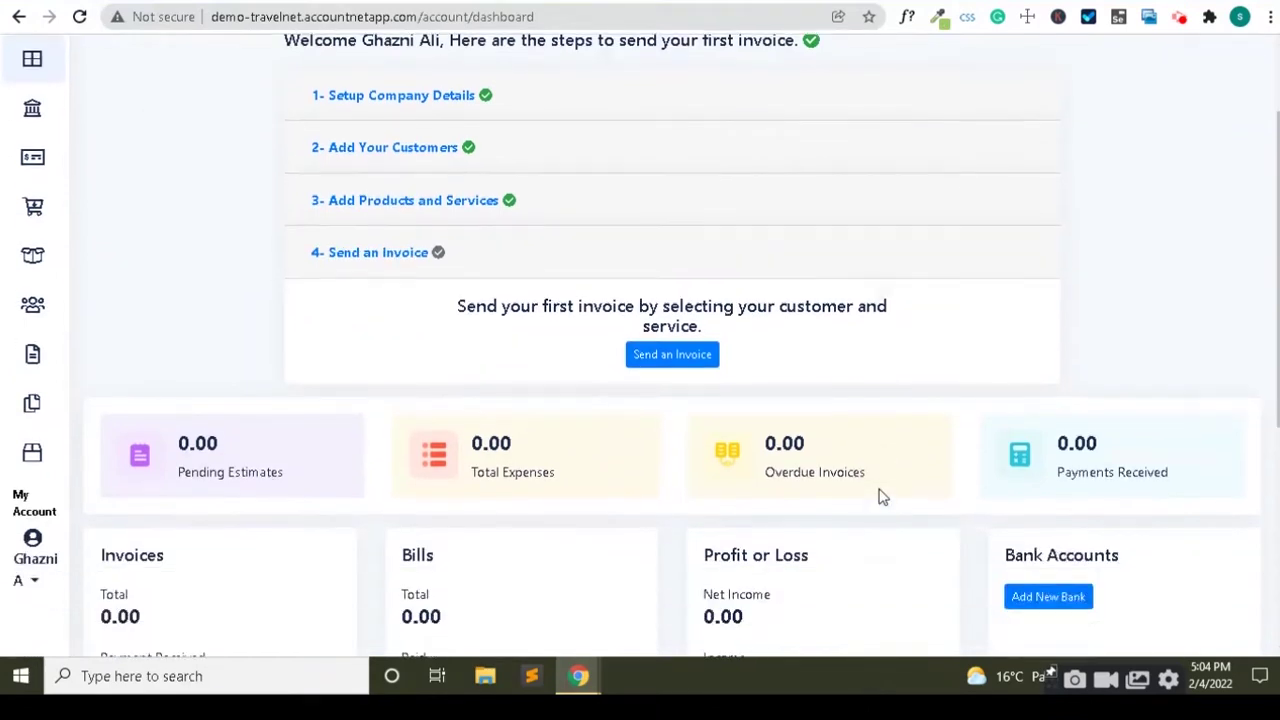
{"action": "scroll", "coordinate": [880, 497], "scroll_direction": "down", "scroll_amount": 1}
{"action": "scroll", "coordinate": [880, 497], "scroll_direction": "down", "scroll_amount": 2}
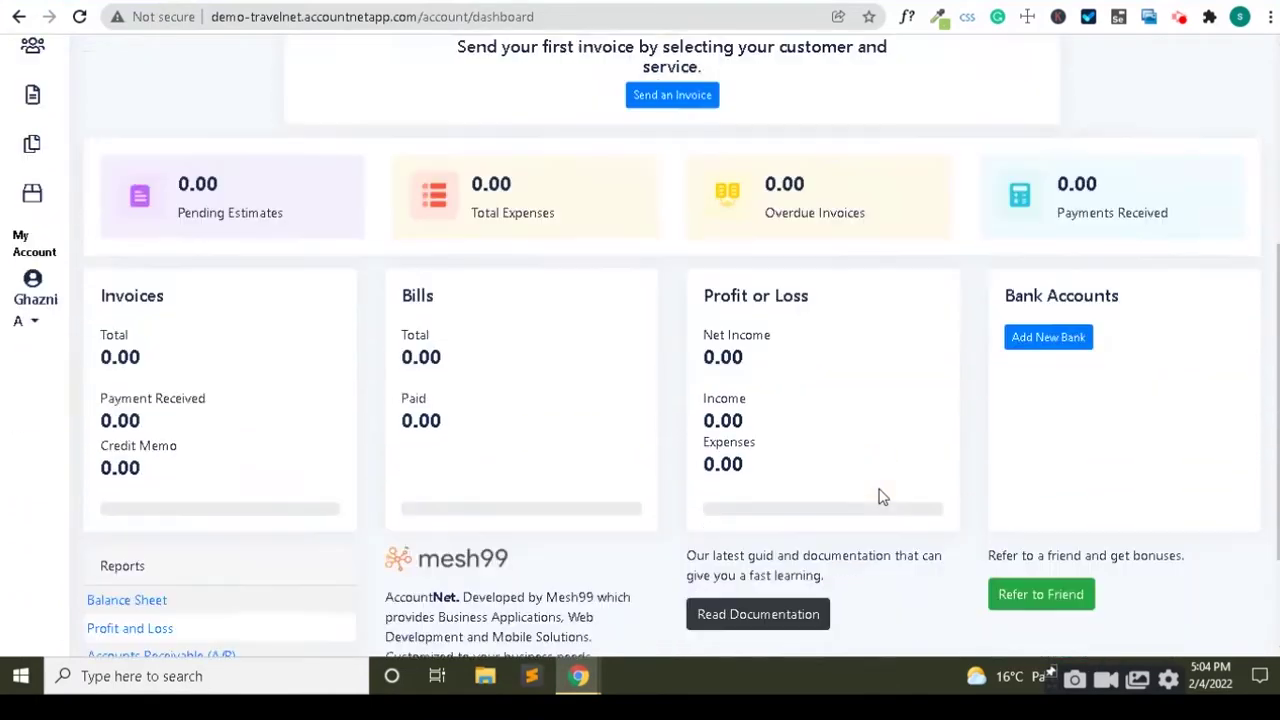
{"action": "scroll", "coordinate": [880, 497], "scroll_direction": "down", "scroll_amount": 1}
{"action": "scroll", "coordinate": [880, 497], "scroll_direction": "down", "scroll_amount": 1}
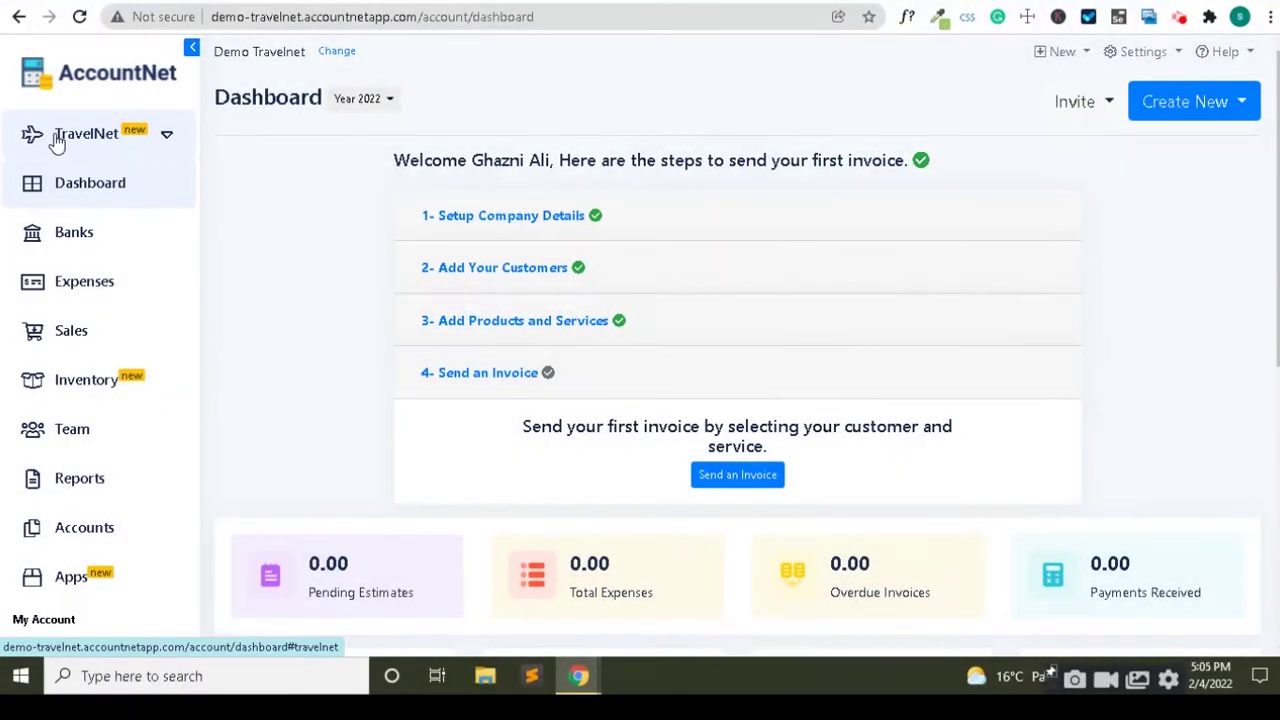
{"action": "left_click", "coordinate": [57, 140]}
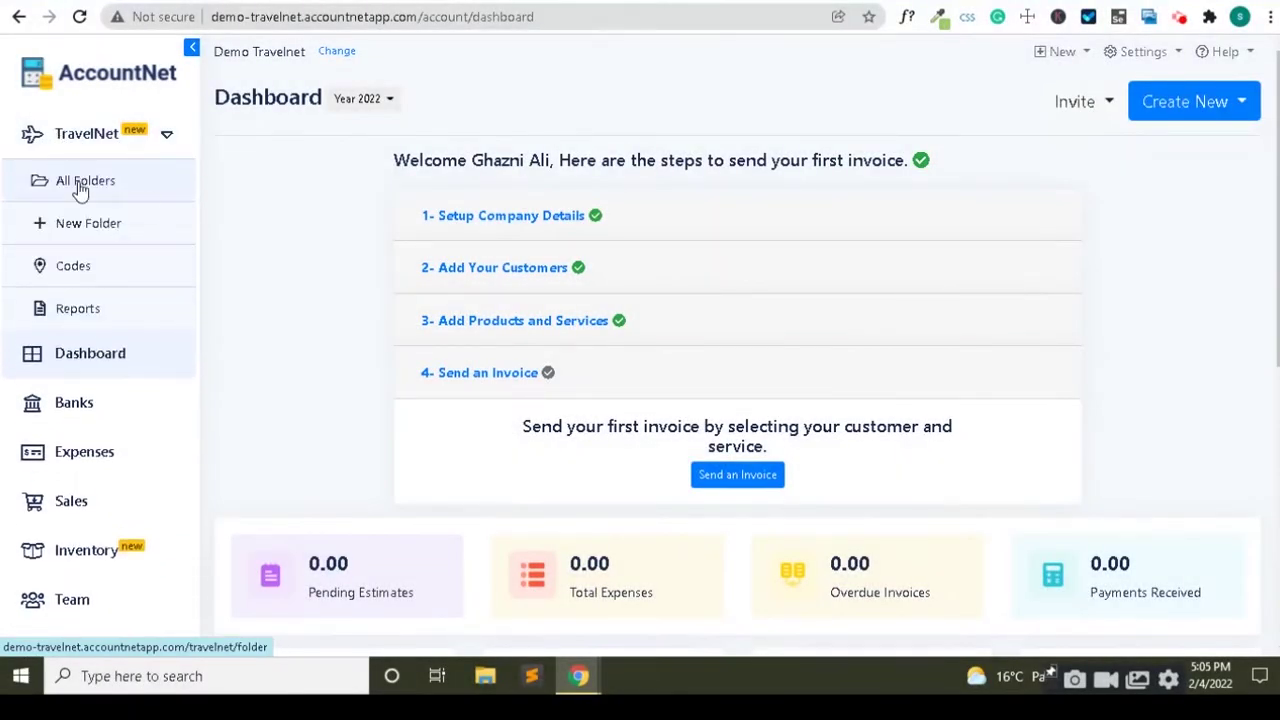
{"action": "left_click", "coordinate": [80, 190]}
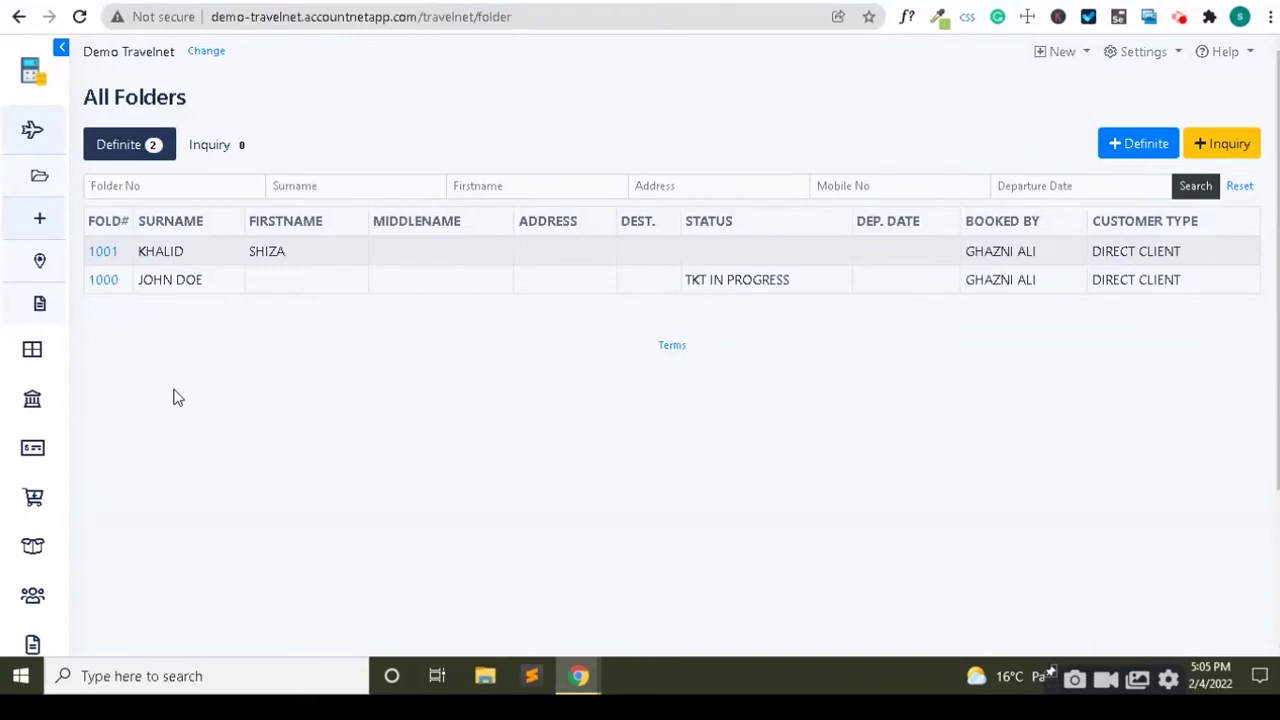
{"action": "left_click", "coordinate": [105, 281]}
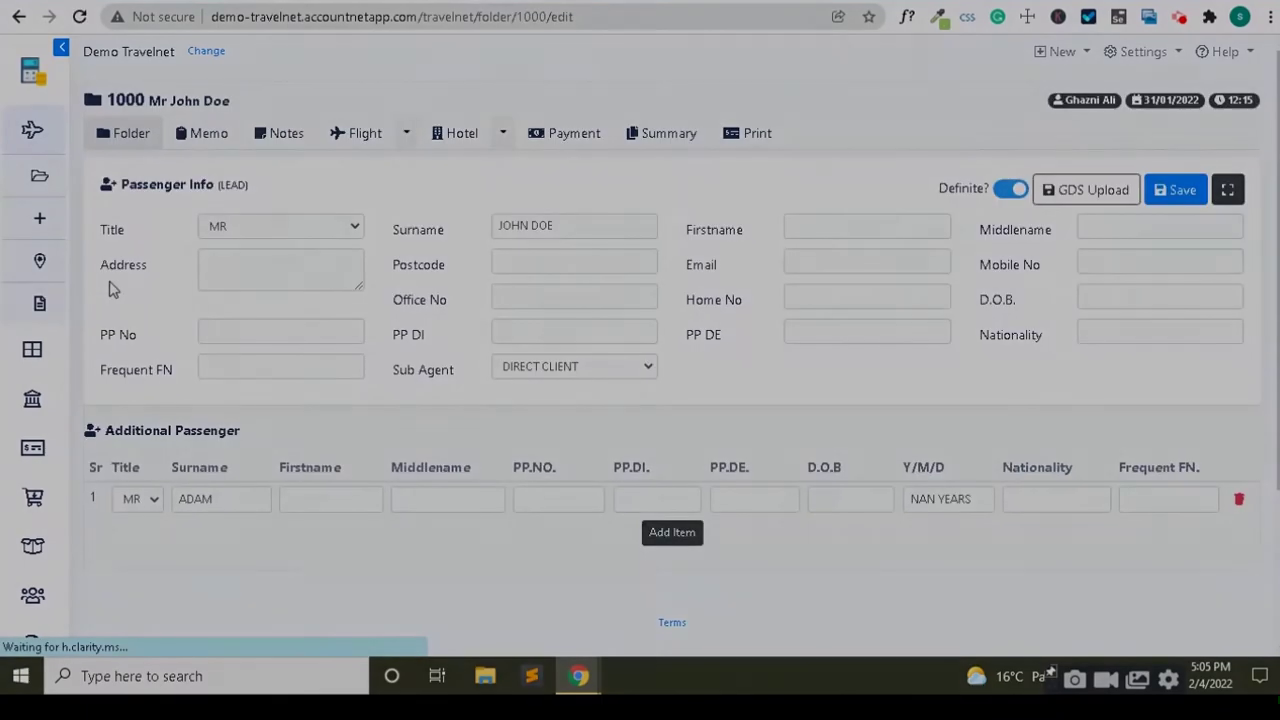
{"action": "left_click", "coordinate": [40, 176]}
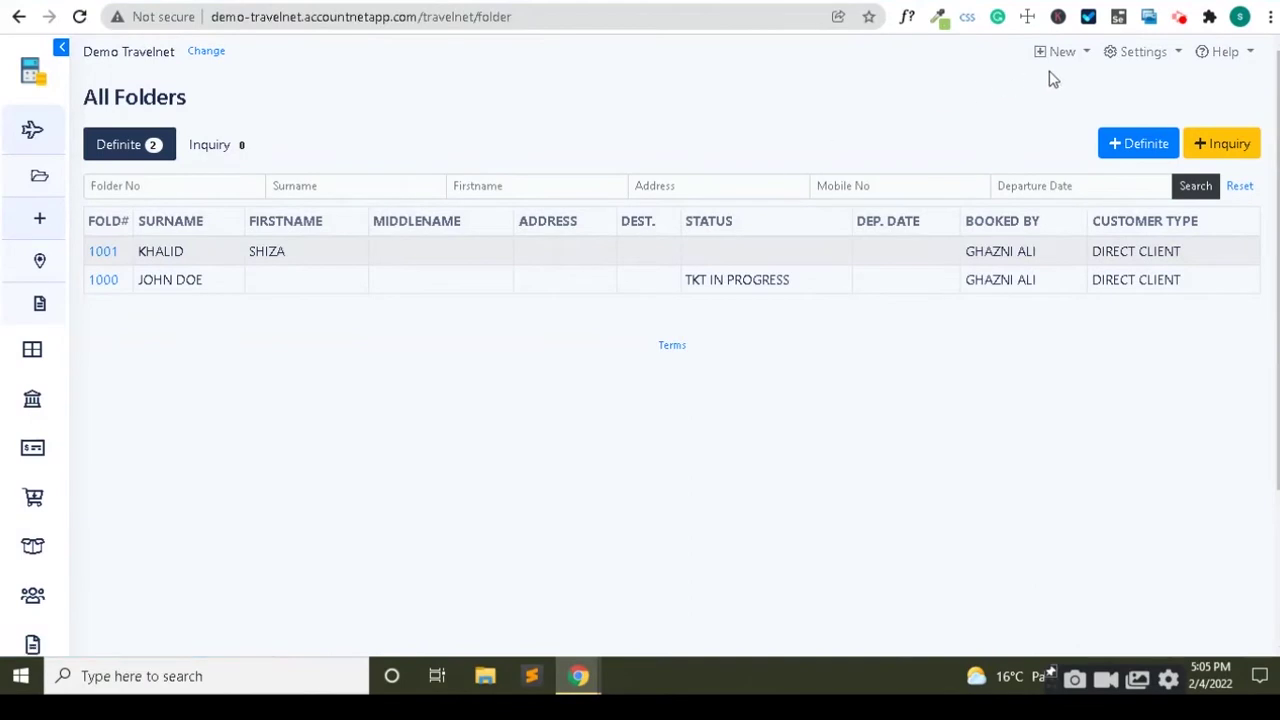
Create and save definite folder 1001 with lead passenger details and no additional passenger rows.
{"action": "left_click", "coordinate": [1122, 147]}
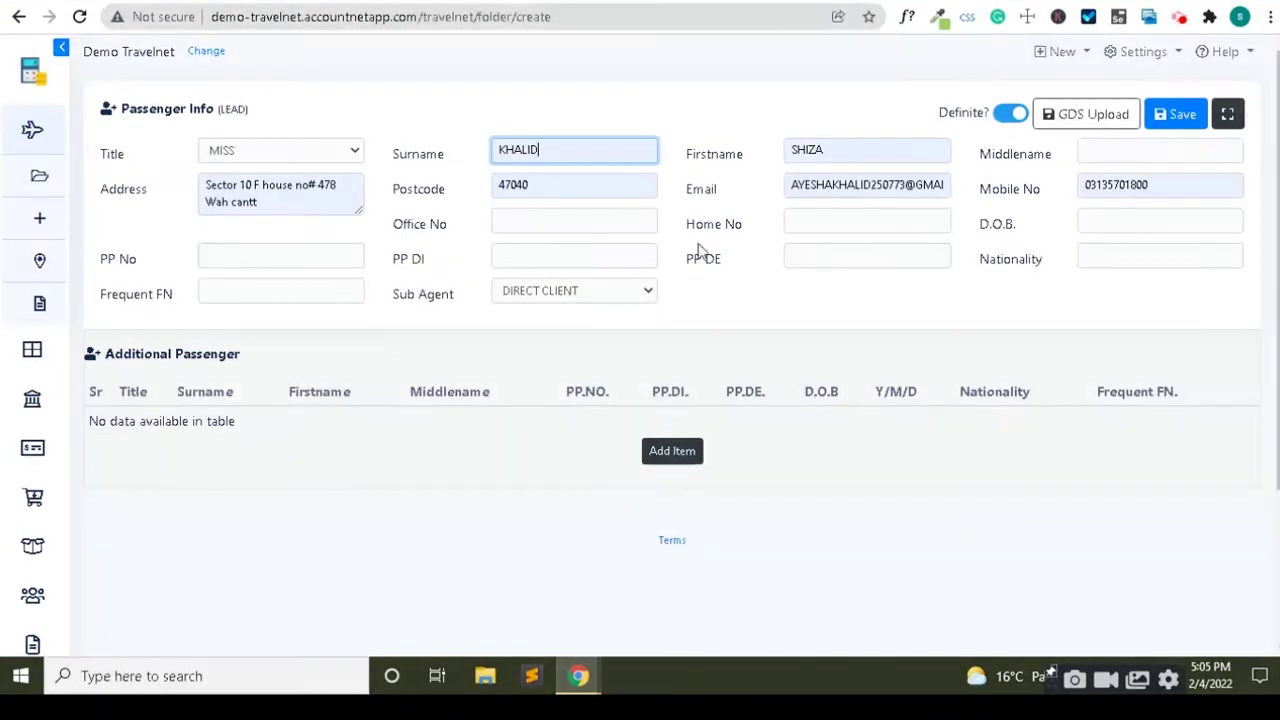
{"action": "left_click", "coordinate": [666, 462]}
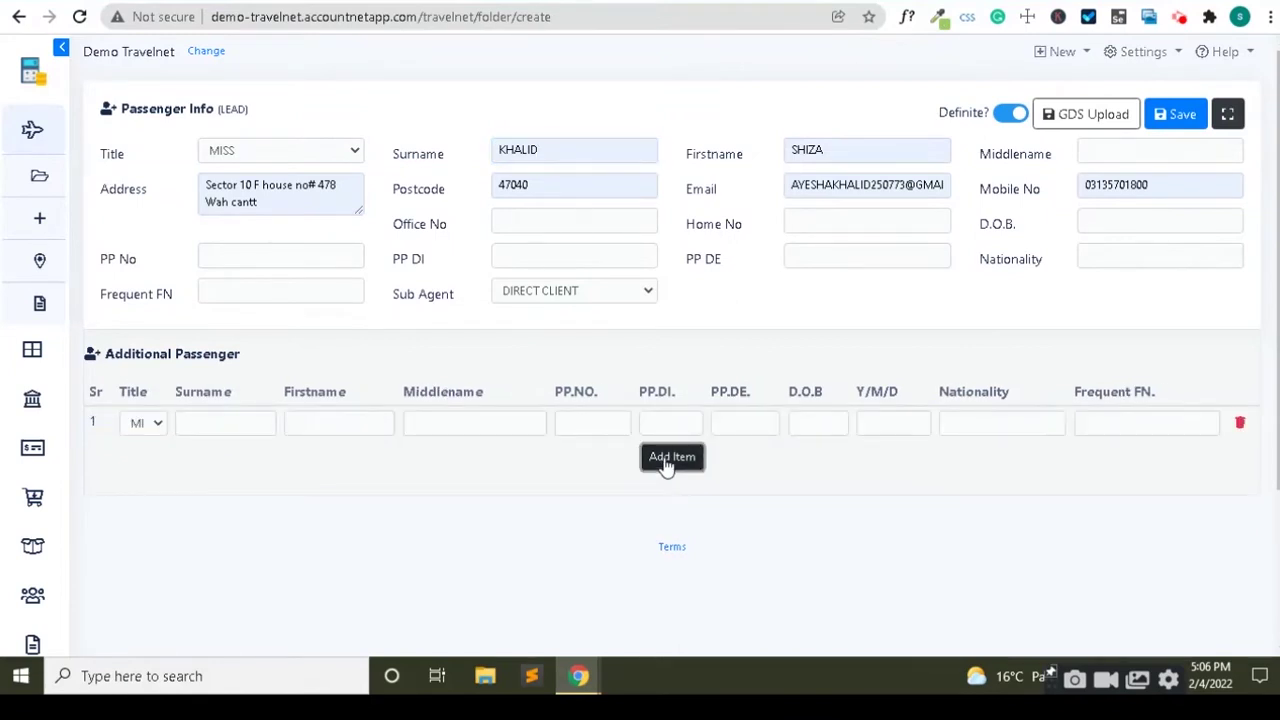
{"action": "left_click", "coordinate": [666, 462]}
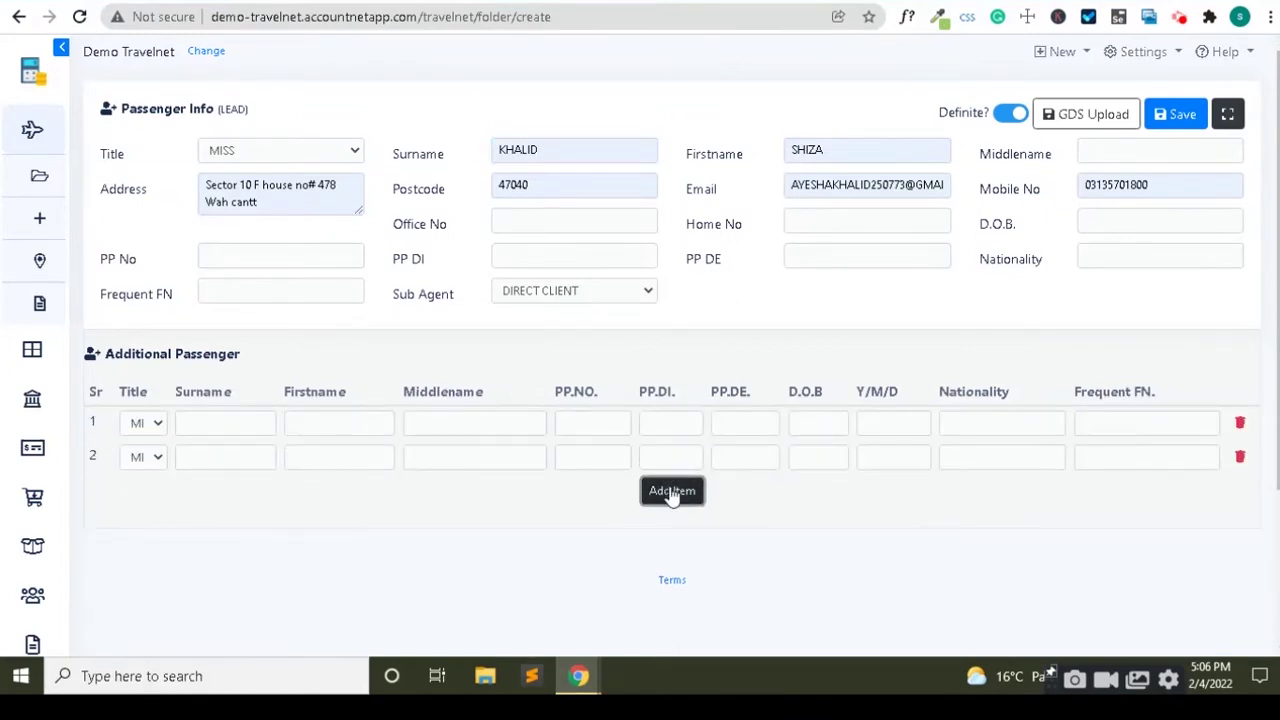
{"action": "left_click", "coordinate": [671, 490]}
{"action": "left_click", "coordinate": [1240, 423]}
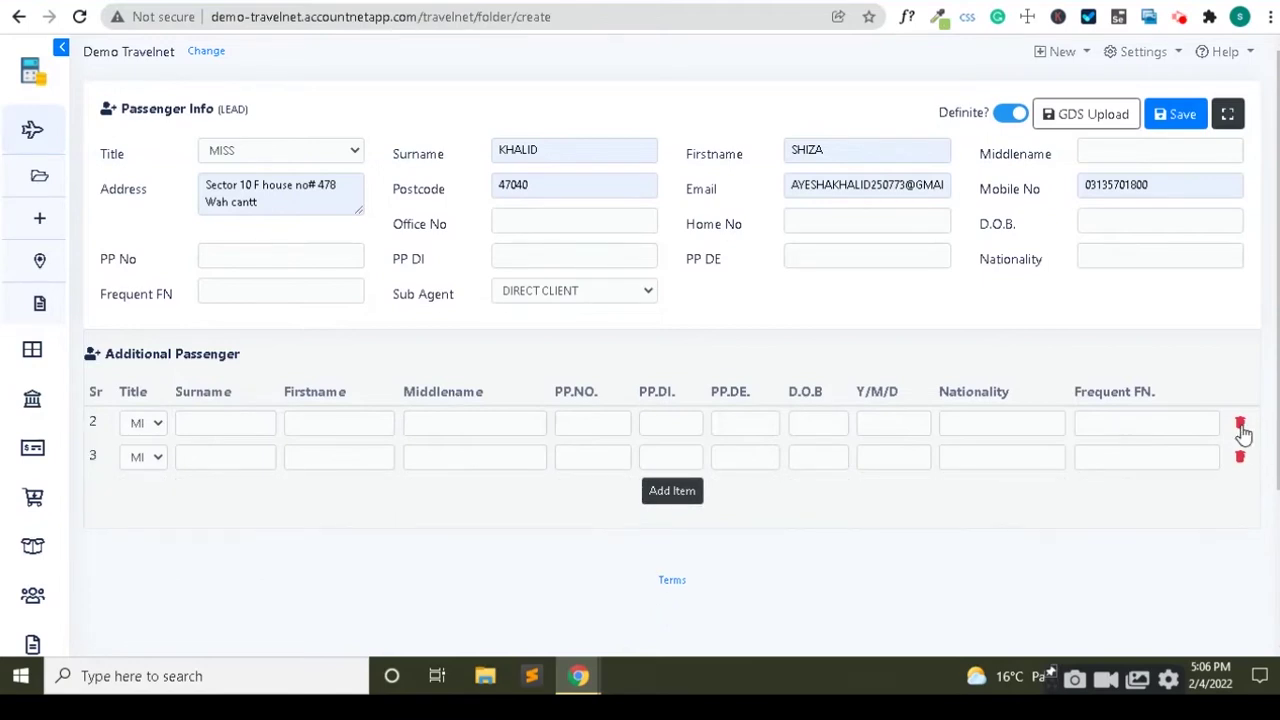
{"action": "left_click", "coordinate": [1241, 428]}
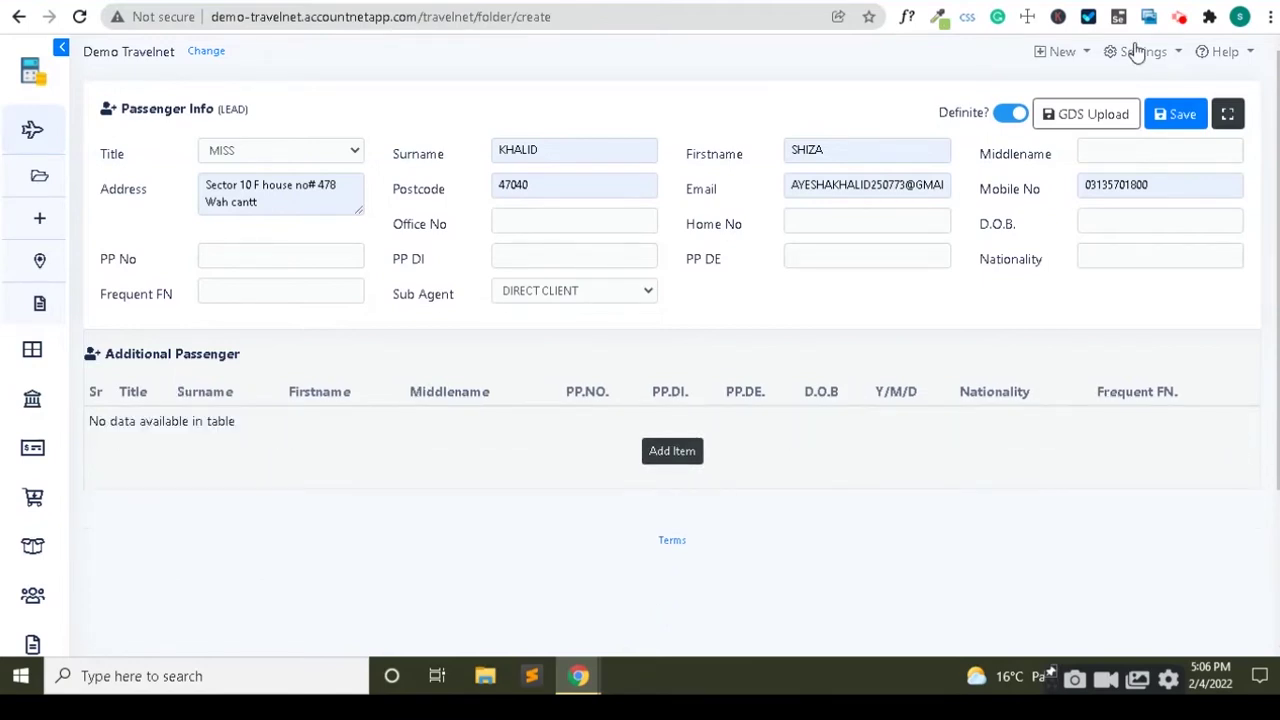
{"action": "left_click", "coordinate": [1178, 133]}
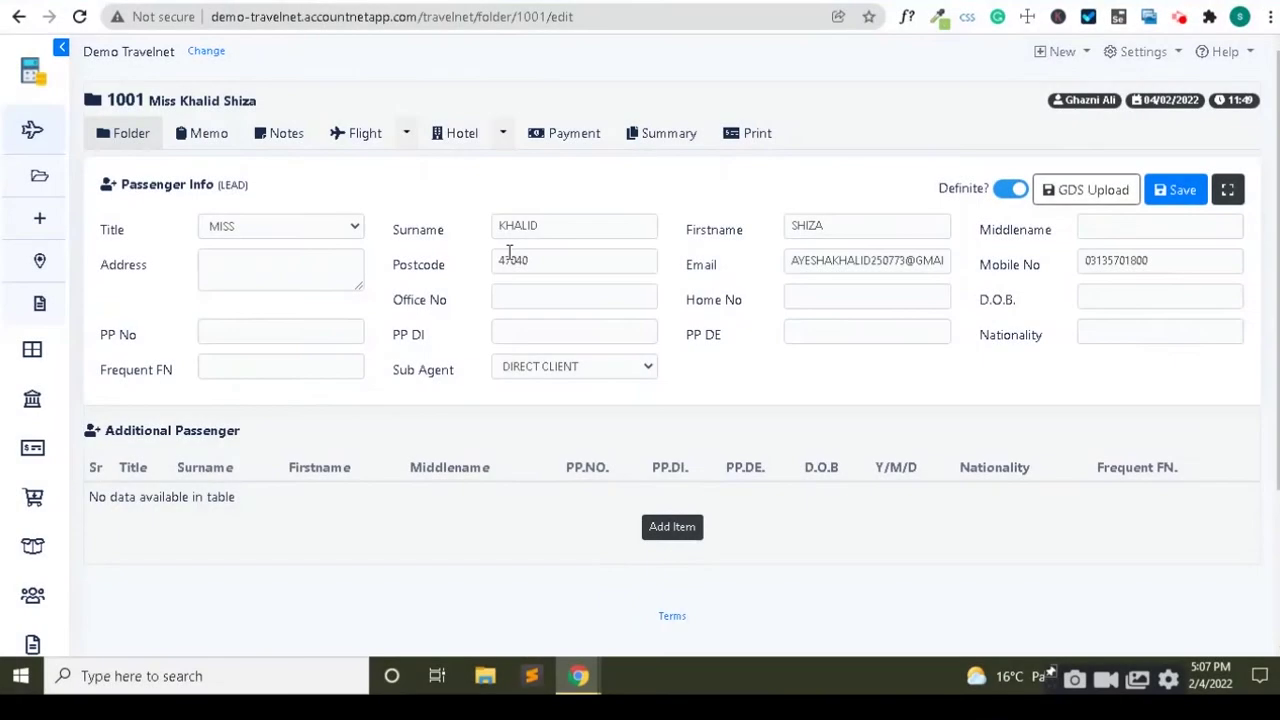
Start a flight booking for folder 1001 with one empty flight information row.
{"action": "left_click", "coordinate": [364, 140]}
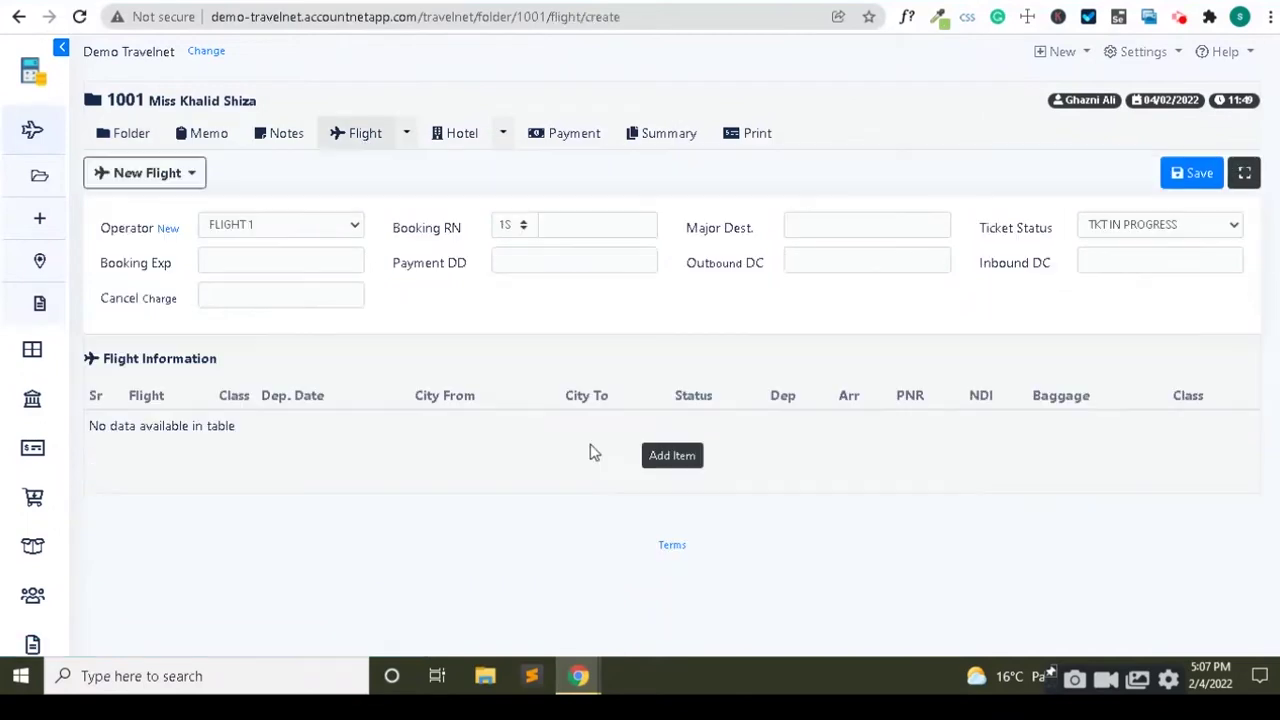
{"action": "left_click", "coordinate": [657, 457]}
{"action": "left_click", "coordinate": [650, 456]}
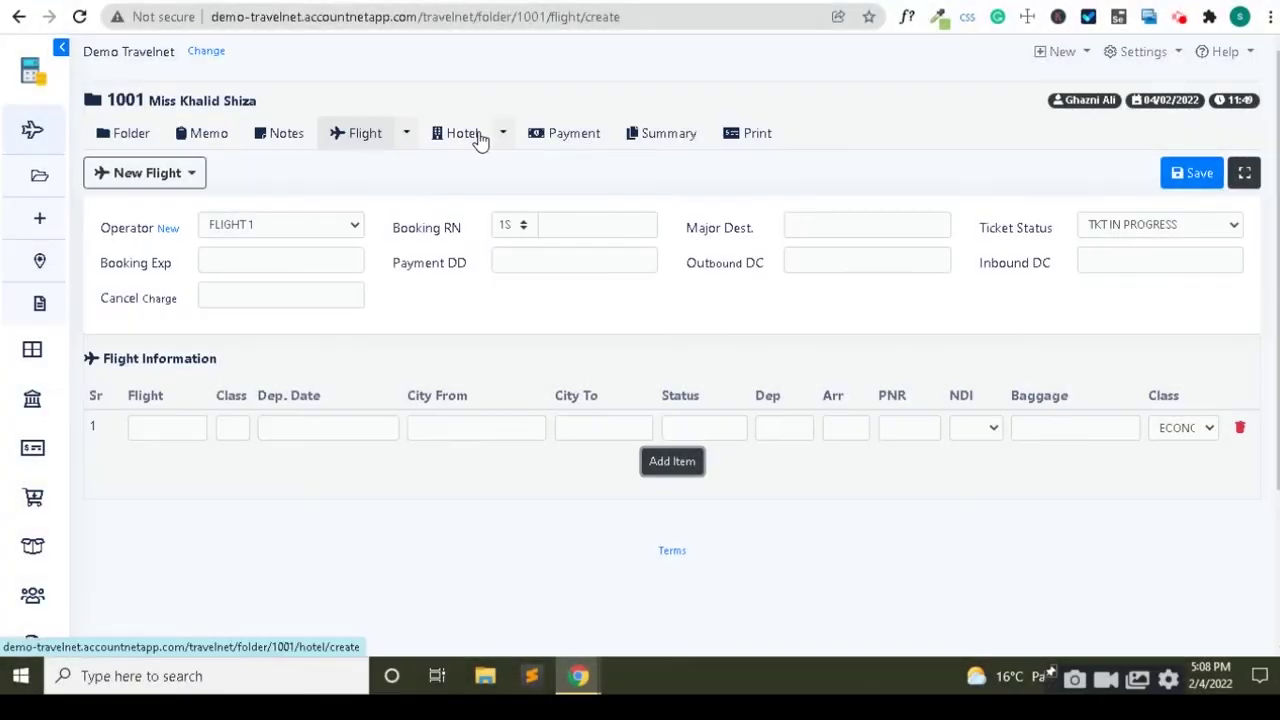
Start a hotel booking for folder 1001 with one empty hotel information row.
{"action": "left_click", "coordinate": [465, 134]}
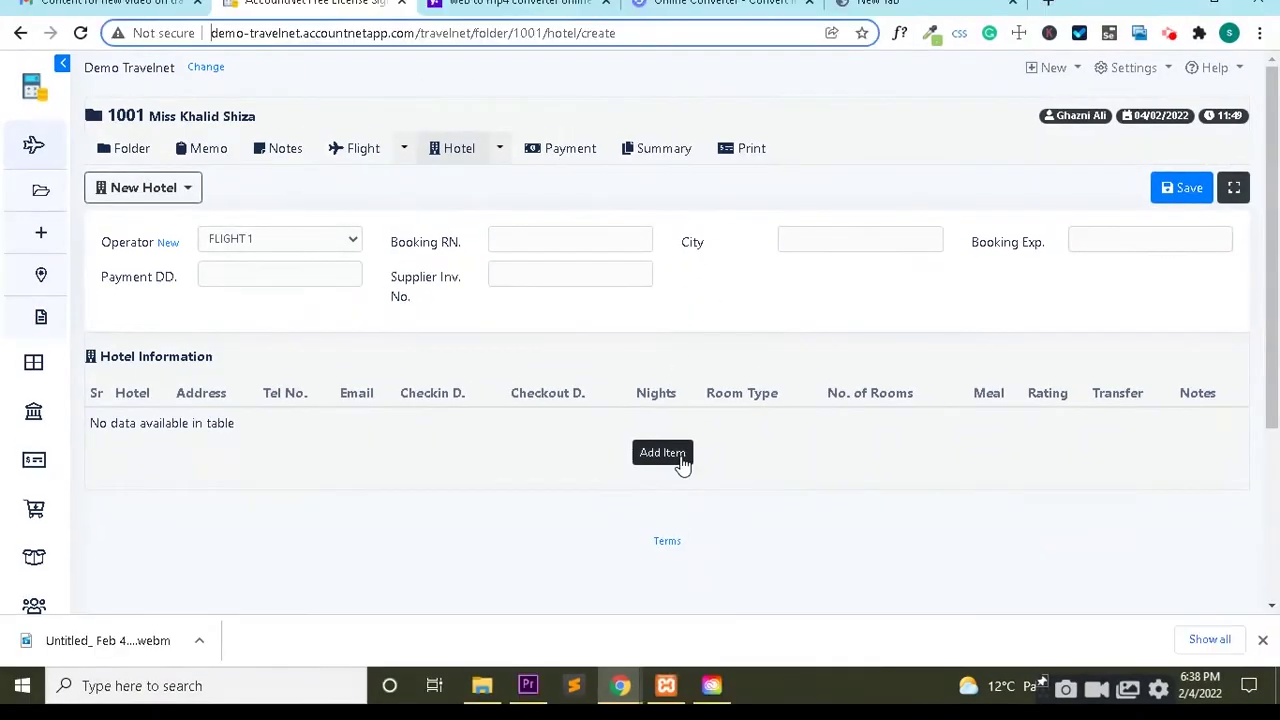
{"action": "left_click", "coordinate": [679, 458]}
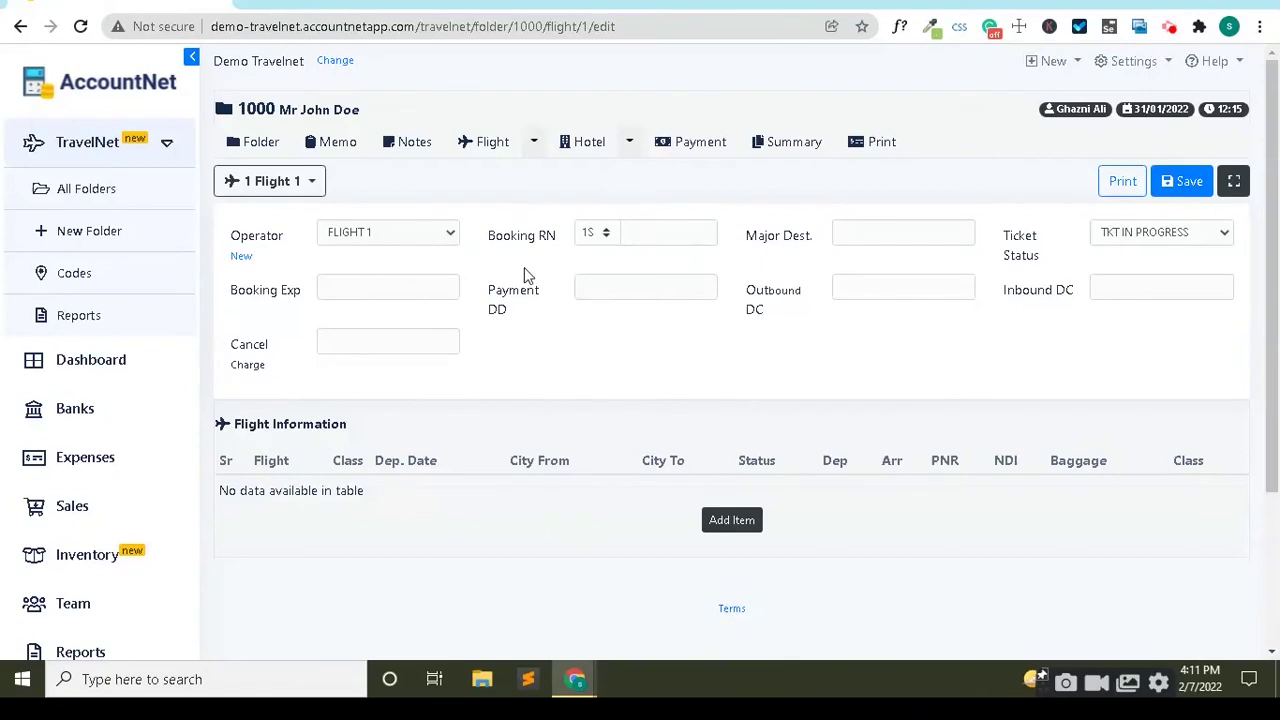
Create a flight Costing invoice for folder 1000 with three blank ADULT line items.
{"action": "left_click", "coordinate": [535, 143]}
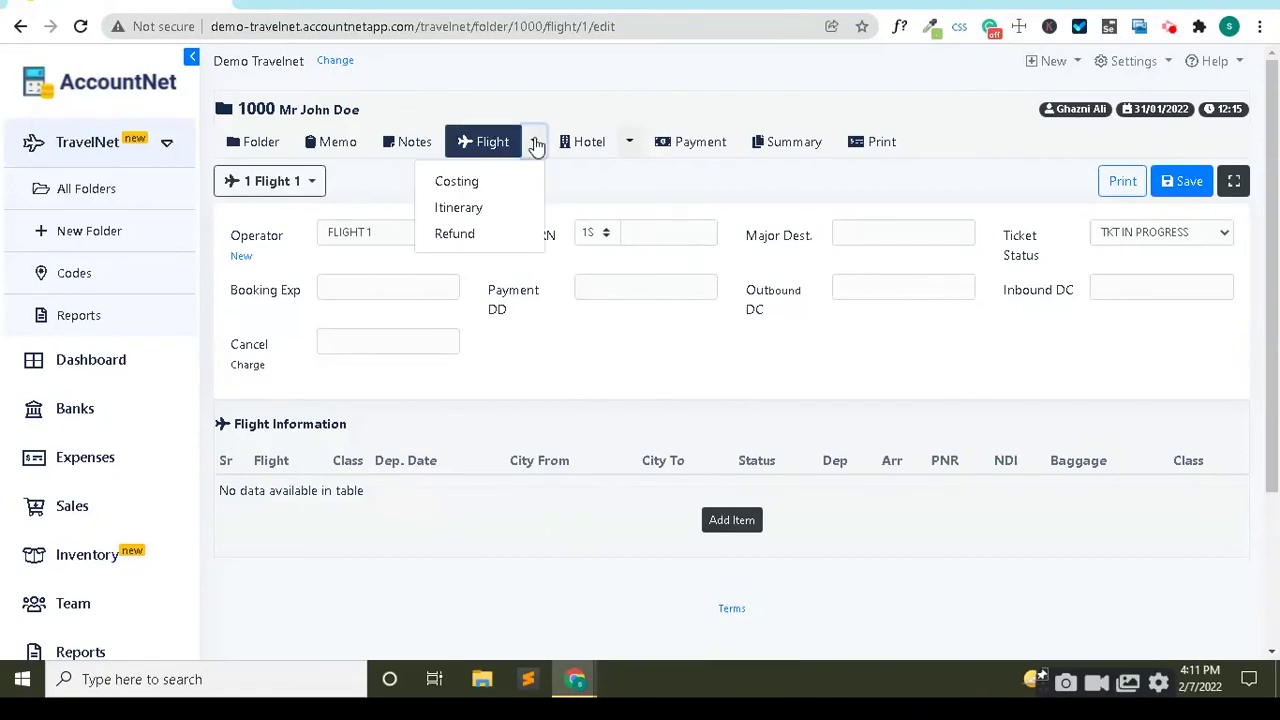
{"action": "left_click", "coordinate": [518, 184]}
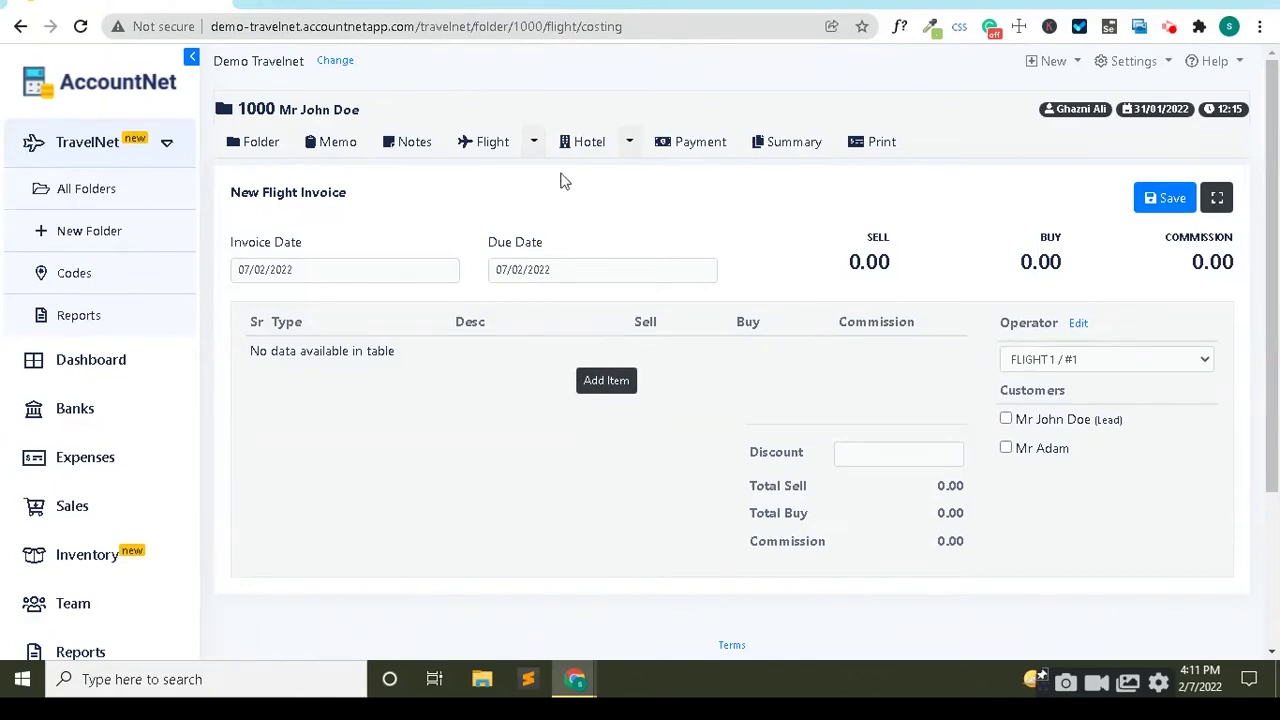
{"action": "left_click", "coordinate": [592, 393]}
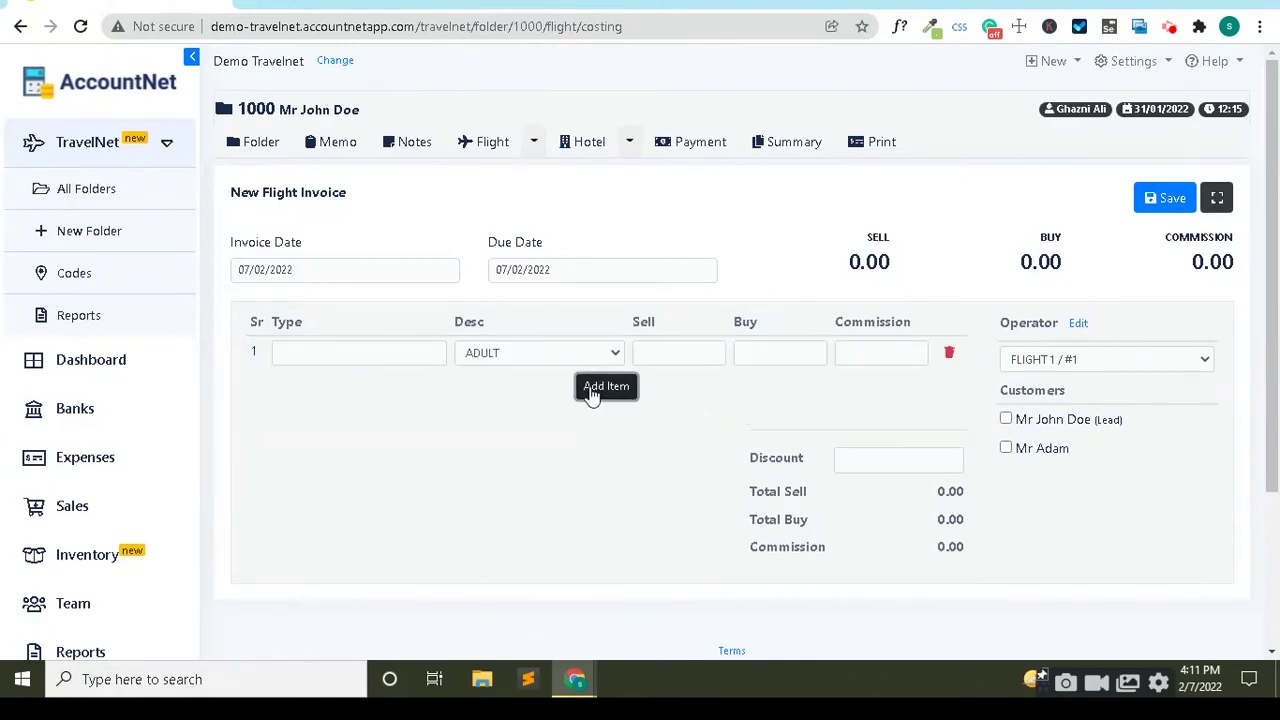
{"action": "left_click", "coordinate": [592, 393]}
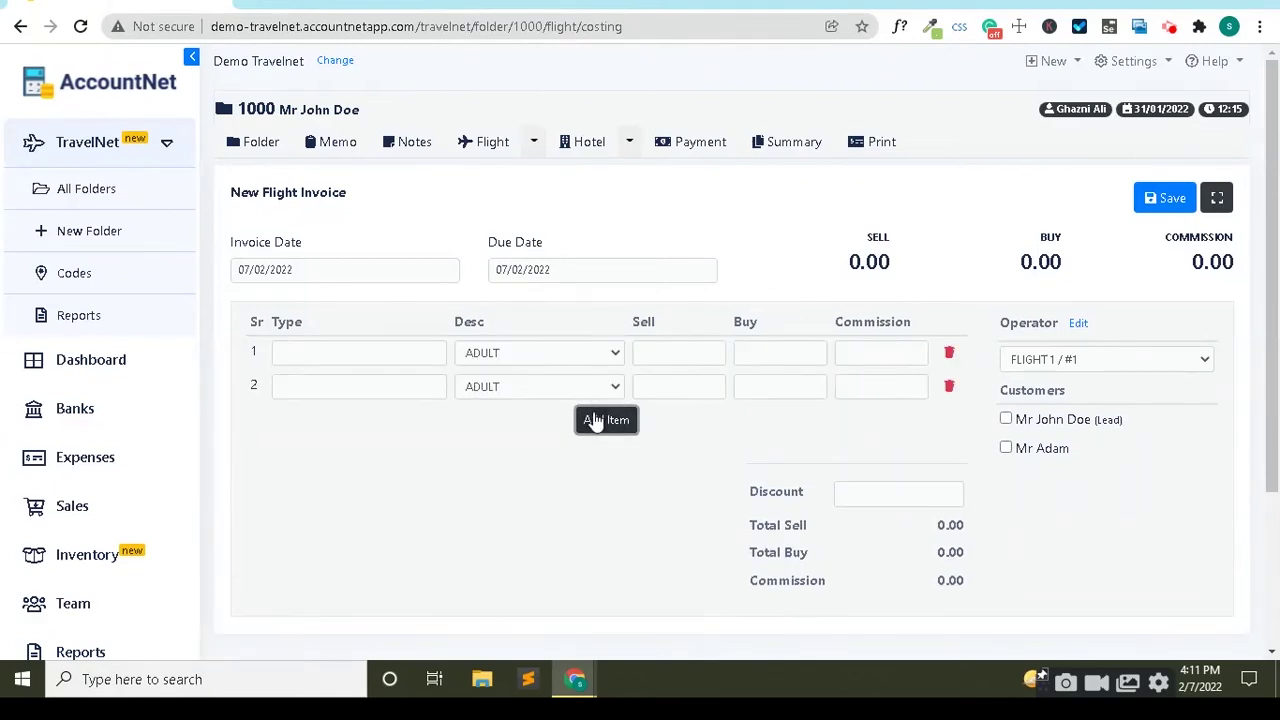
{"action": "left_click", "coordinate": [594, 421]}
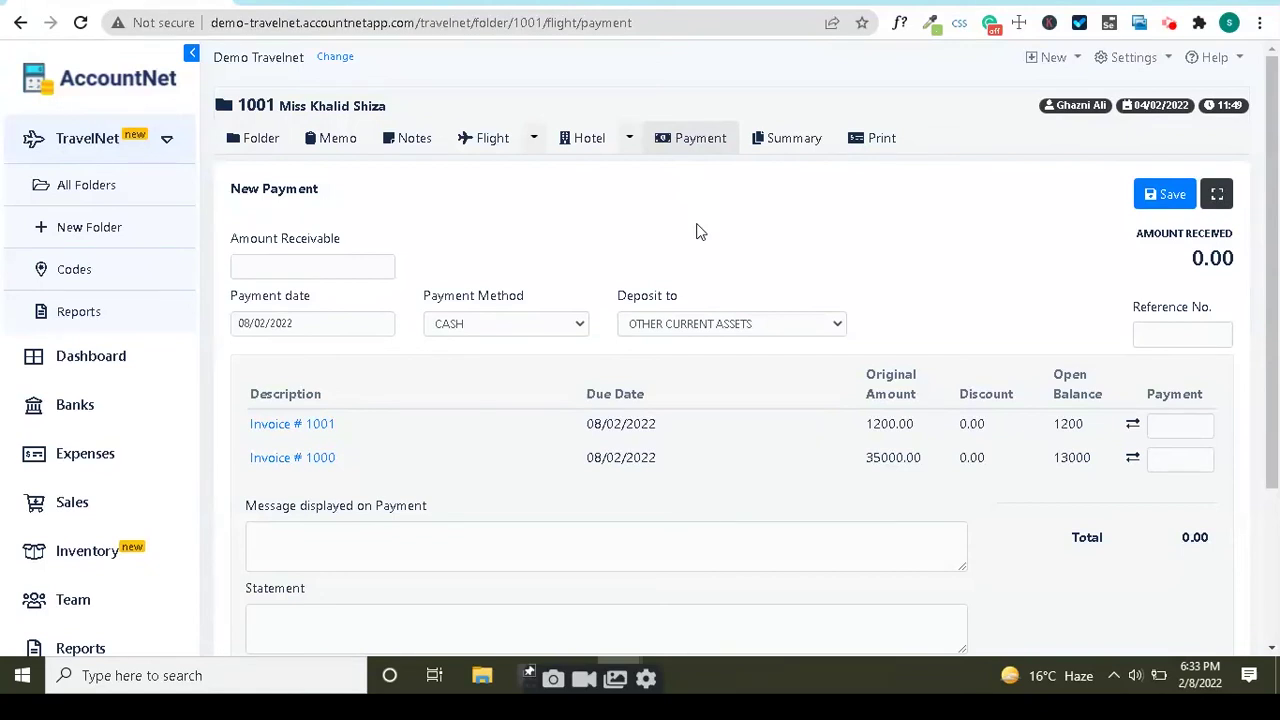
Show folder 1001's Summary of two invoices and two payments, balance 14,200.00.
{"action": "left_click", "coordinate": [772, 144]}
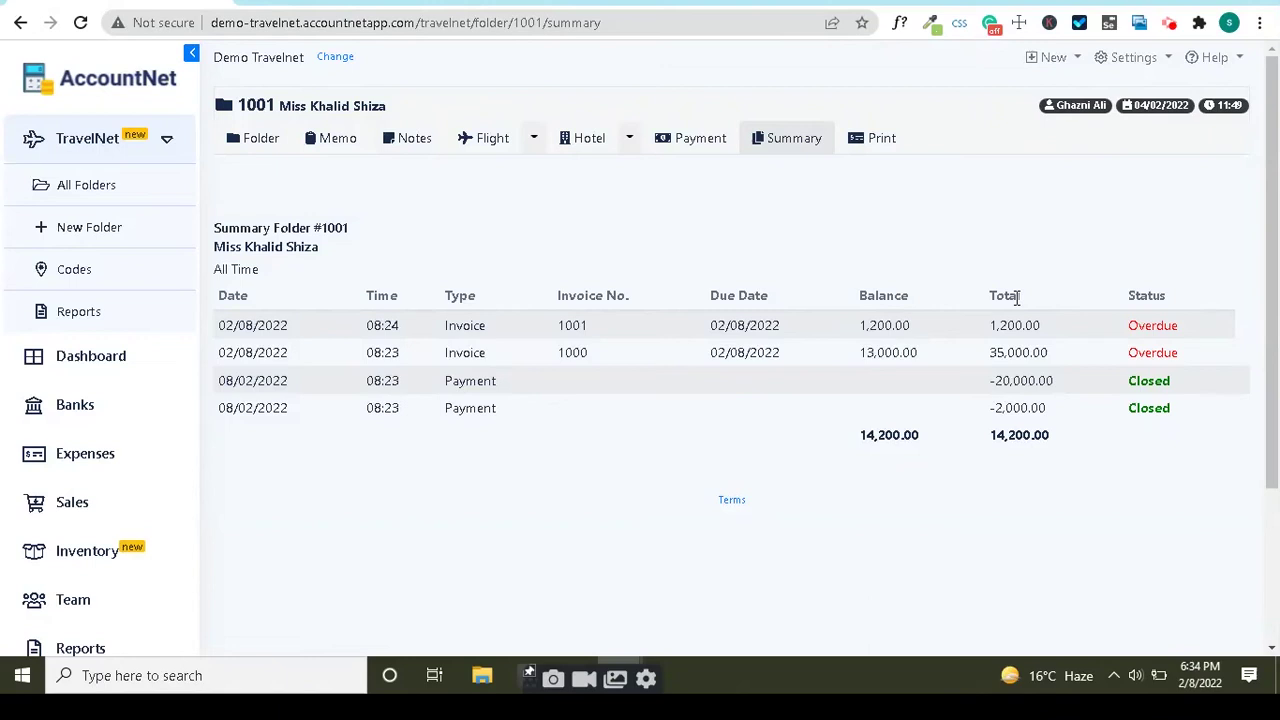
Show folder 1001's Print page with invoices, receipts, itineraries and hotel voucher.
{"action": "left_click", "coordinate": [877, 150]}
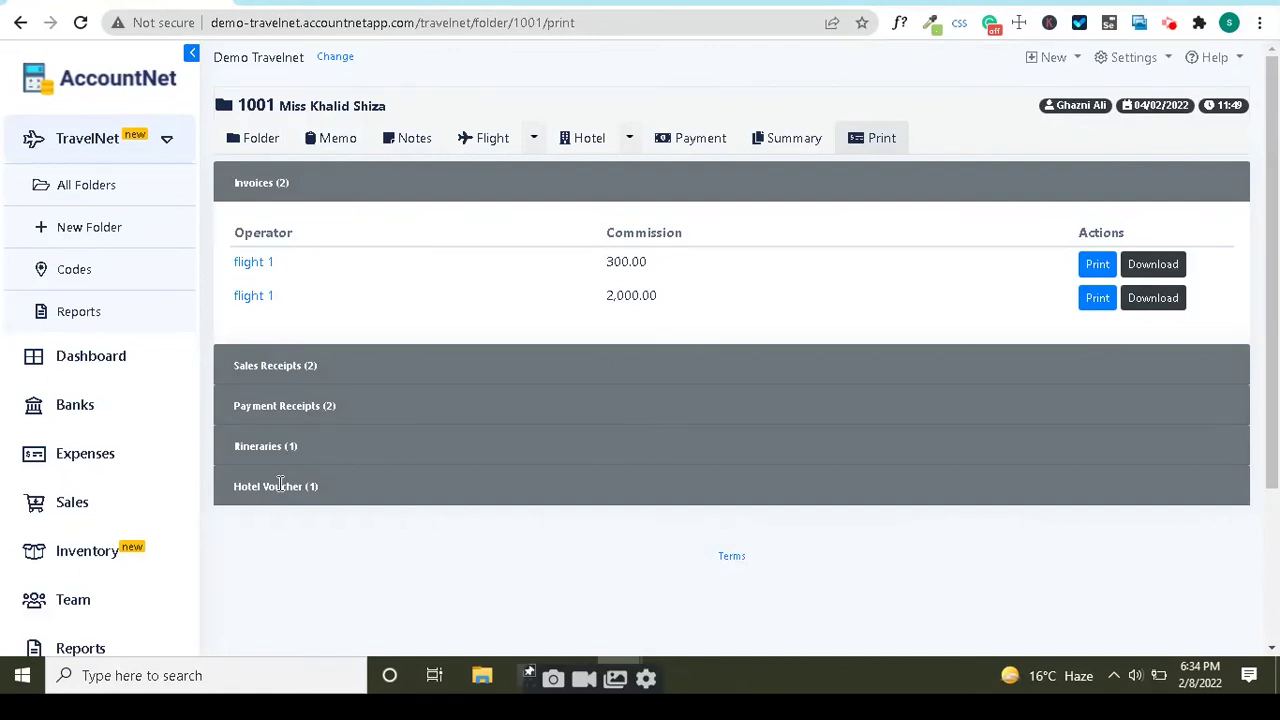
Go to folder 1001's Memo page to write a new memo.
{"action": "left_click", "coordinate": [316, 149]}
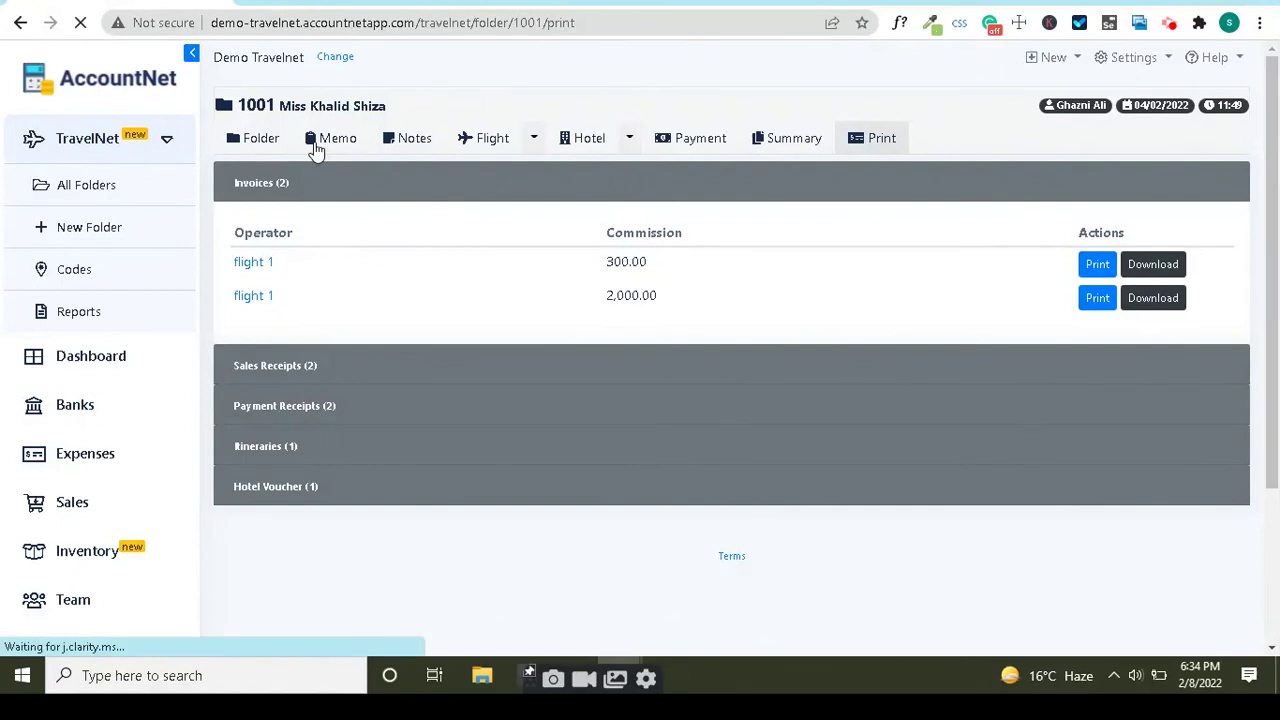